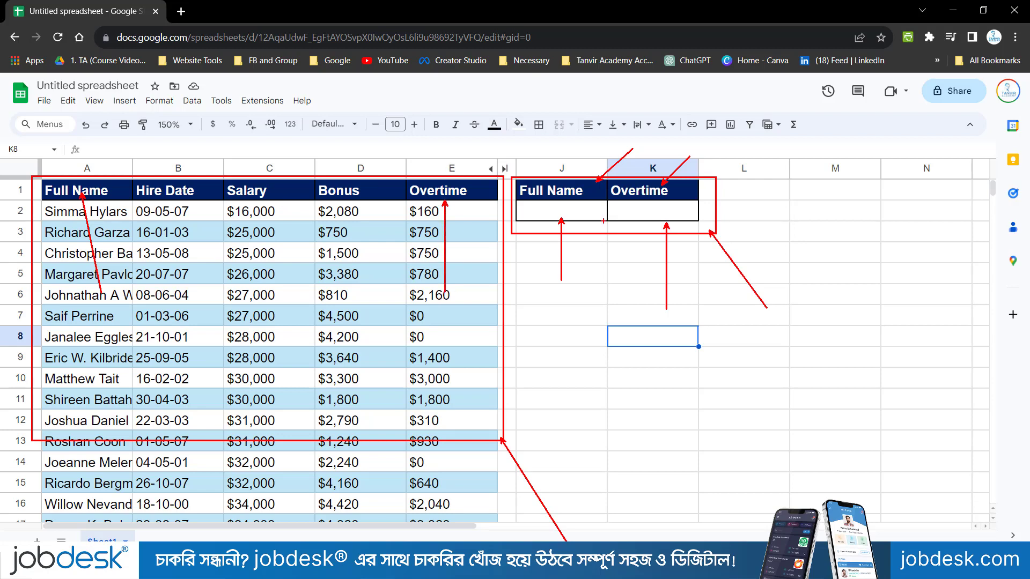
# - Copy the full name from A7 into the lookup cell J2
pyautogui.click(564, 213)
pyautogui.click(115, 316)
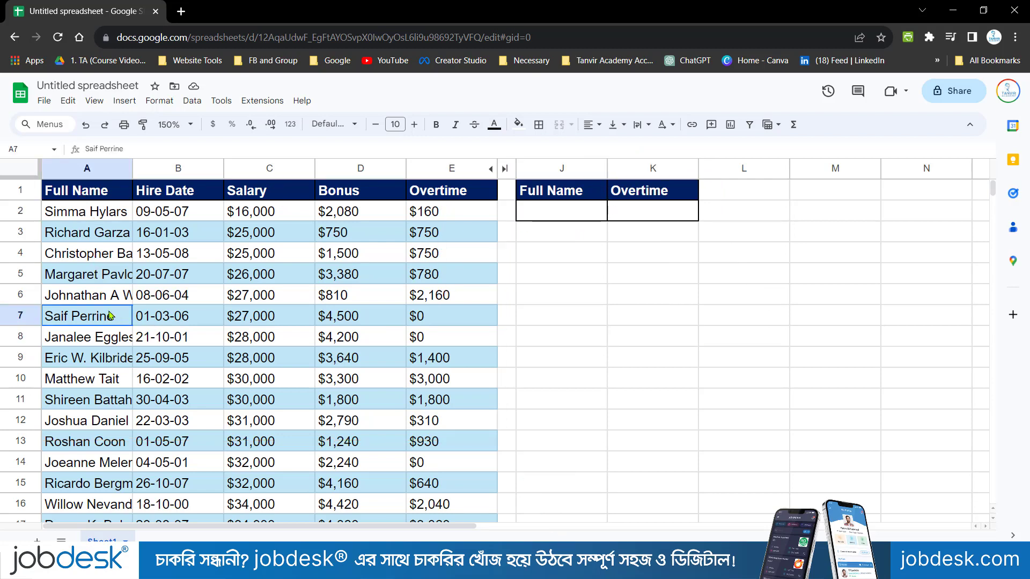
pyautogui.hotkey('ctrl', 'c')
pyautogui.click(535, 215)
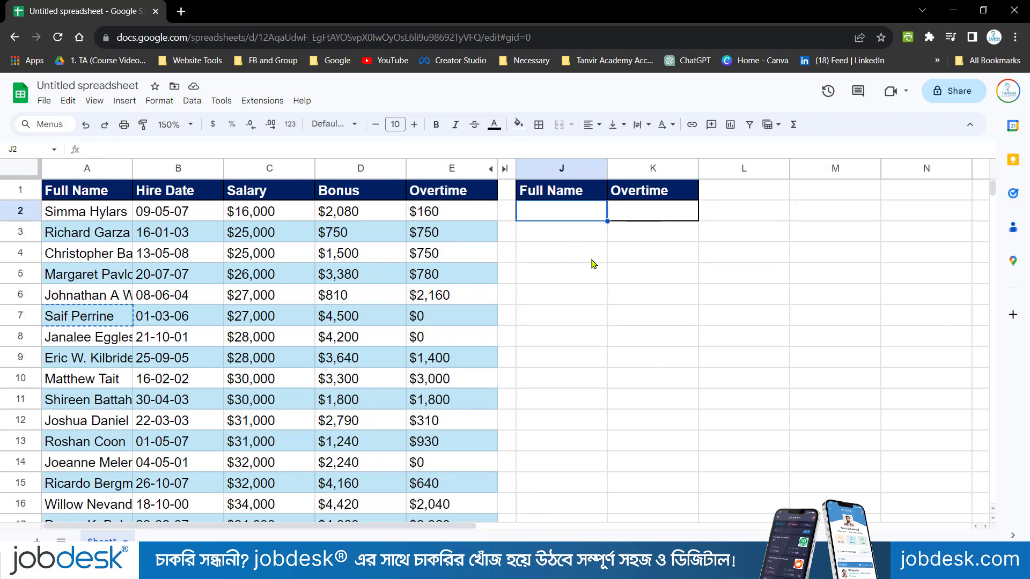
pyautogui.hotkey('ctrl', 'v')
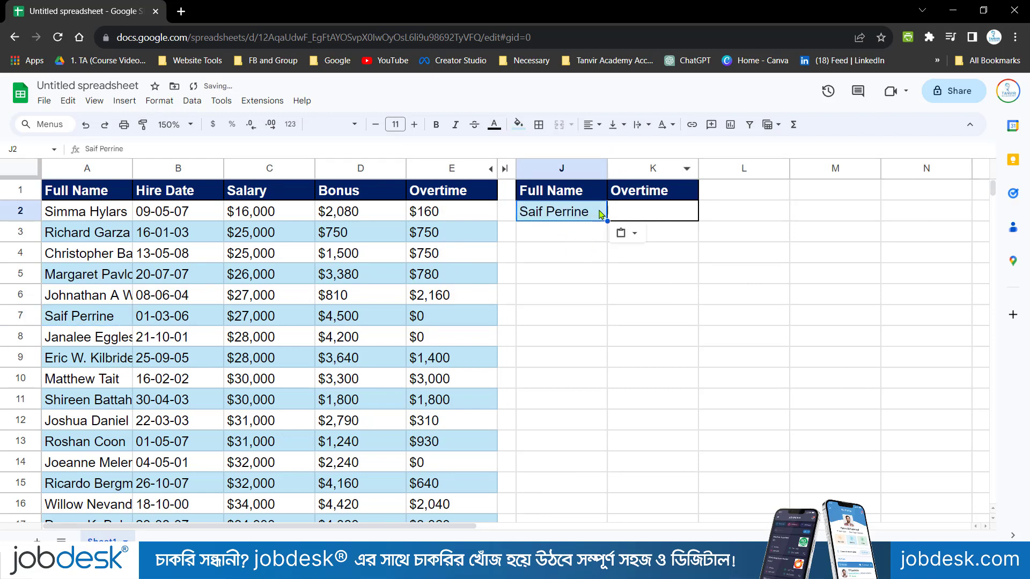
pyautogui.click(657, 221)
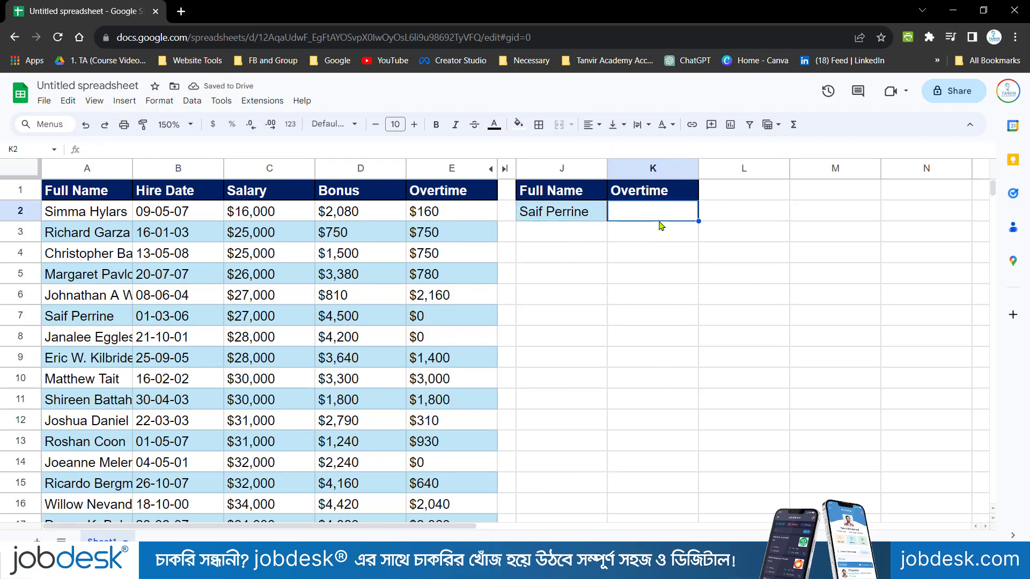
pyautogui.click(579, 219)
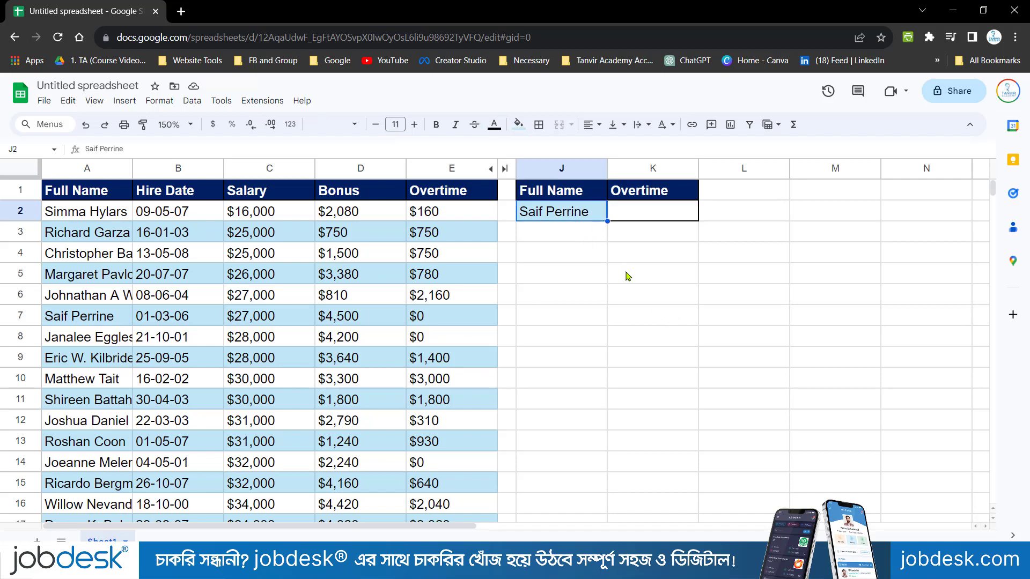
# - Start a VLOOKUP formula in K2 using J2 as the search key
pyautogui.click(635, 212)
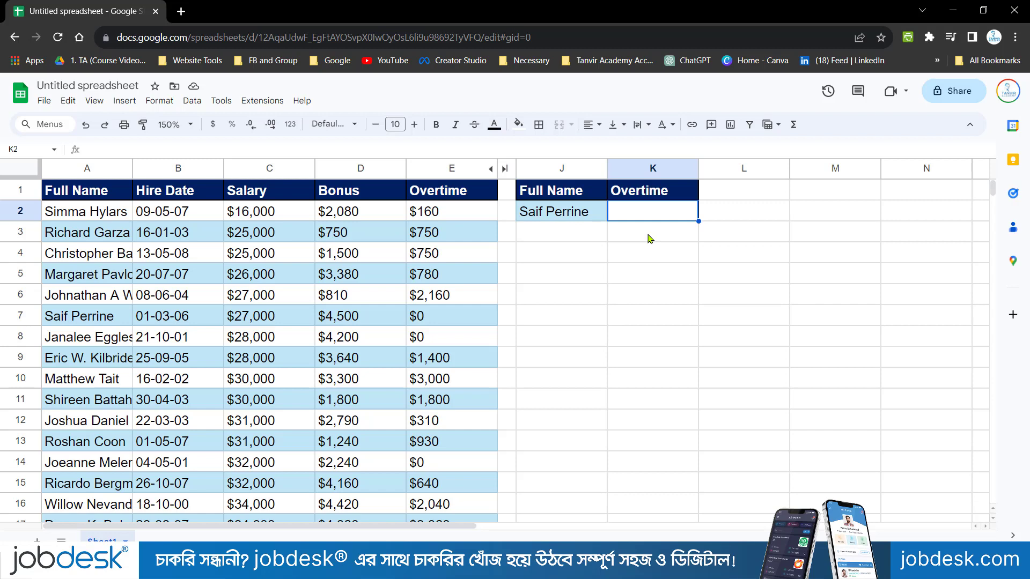
pyautogui.write('=vlo')
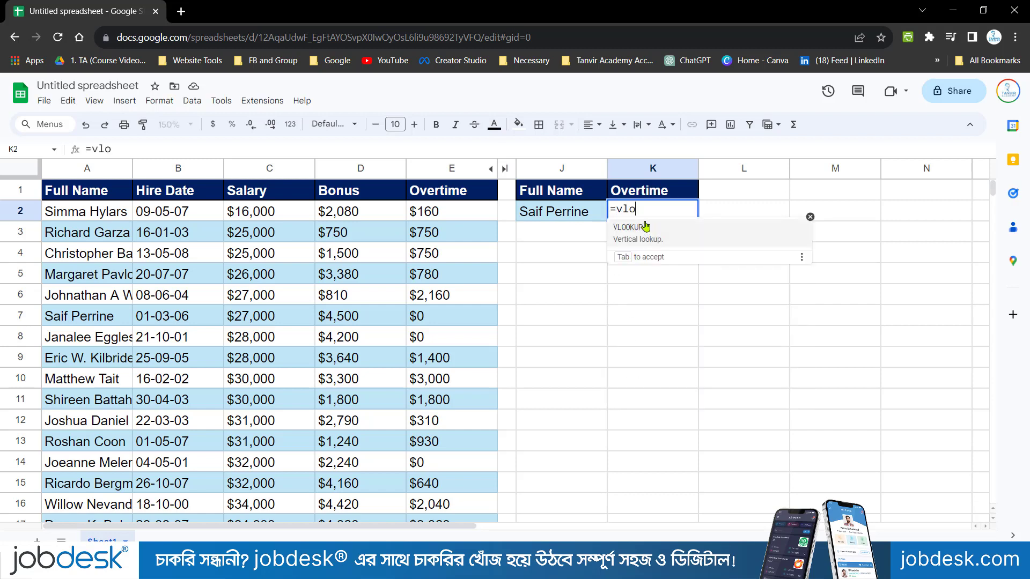
pyautogui.click(646, 226)
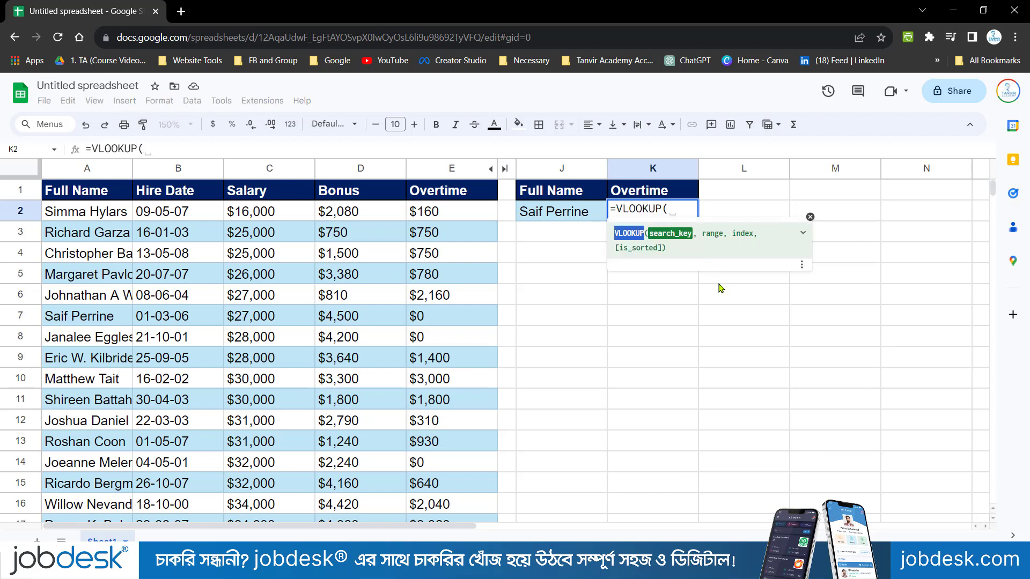
pyautogui.click(675, 211)
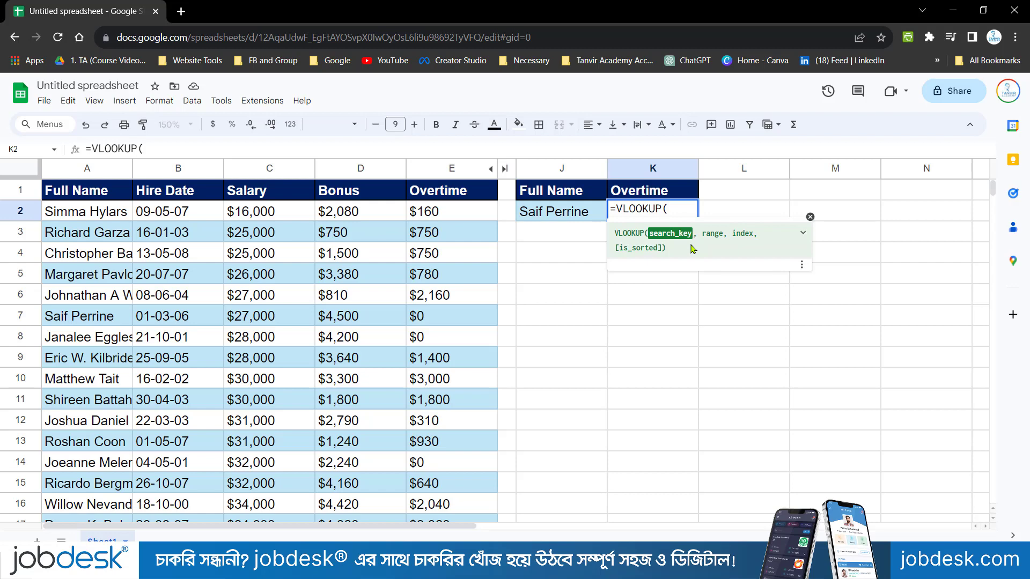
pyautogui.click(583, 216)
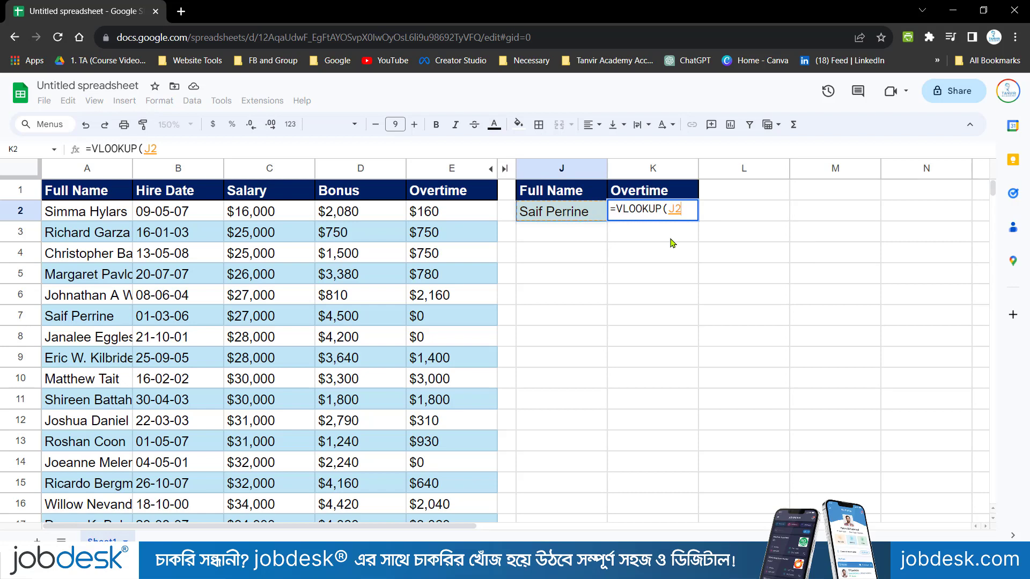
pyautogui.write(',')
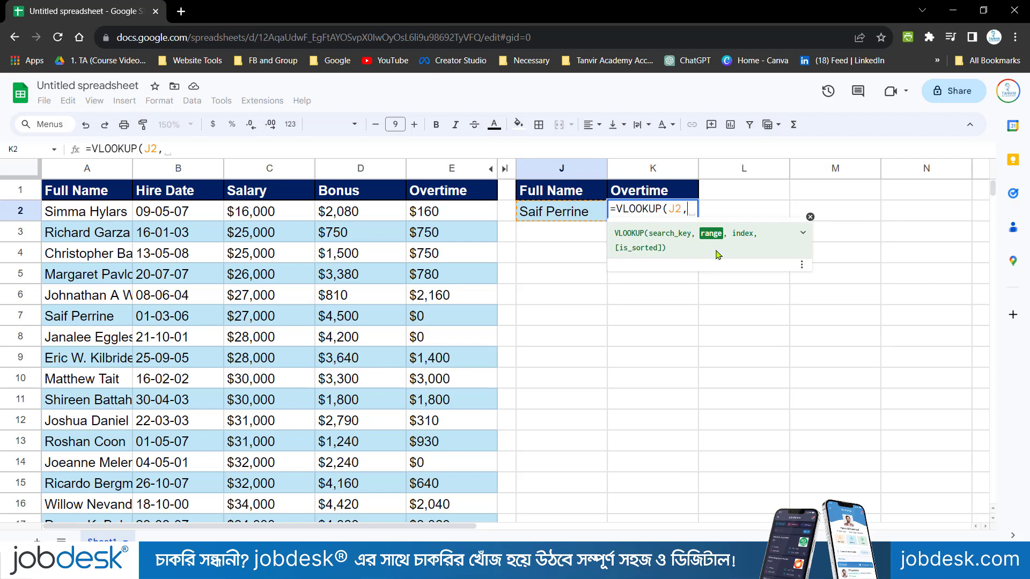
# - Set the VLOOKUP range to the whole employee table, A1:E97
pyautogui.click(99, 191)
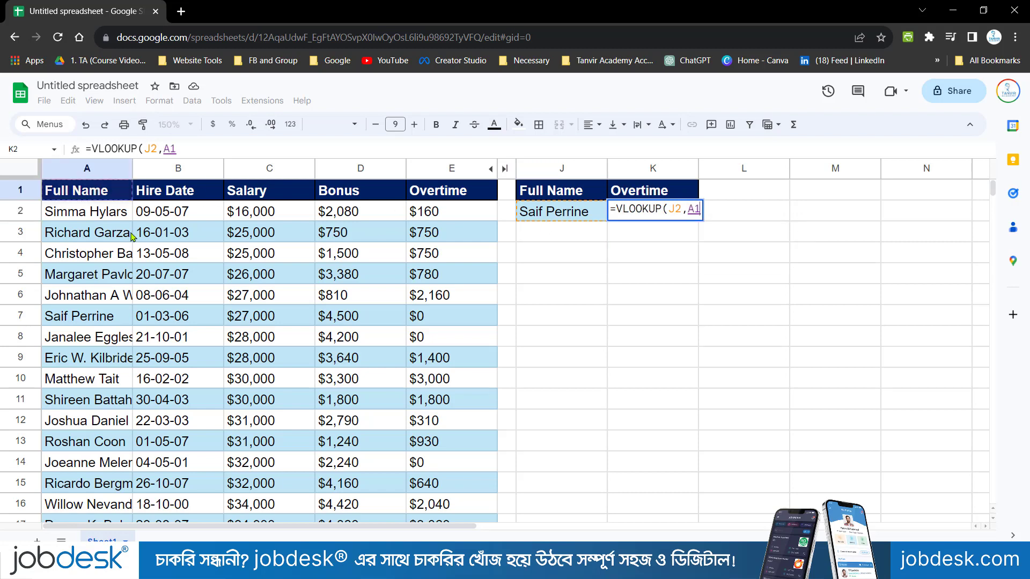
pyautogui.hotkey('shift', 'Right')
pyautogui.hotkey('shift', 'Right')
pyautogui.hotkey('shift', 'Right')
pyautogui.hotkey('shift', 'Right')
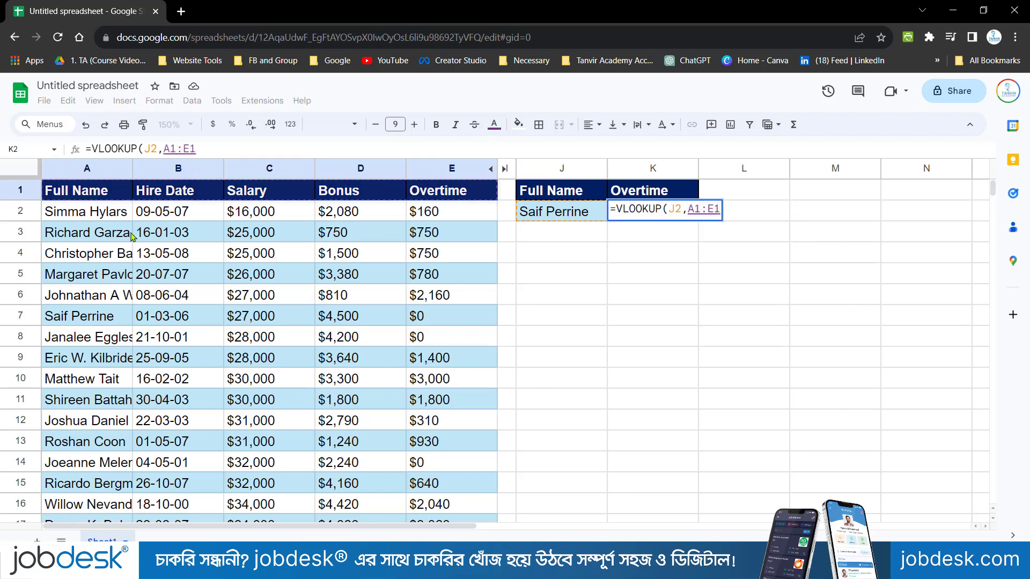
pyautogui.hotkey('ctrl', 'shift', 'Down')
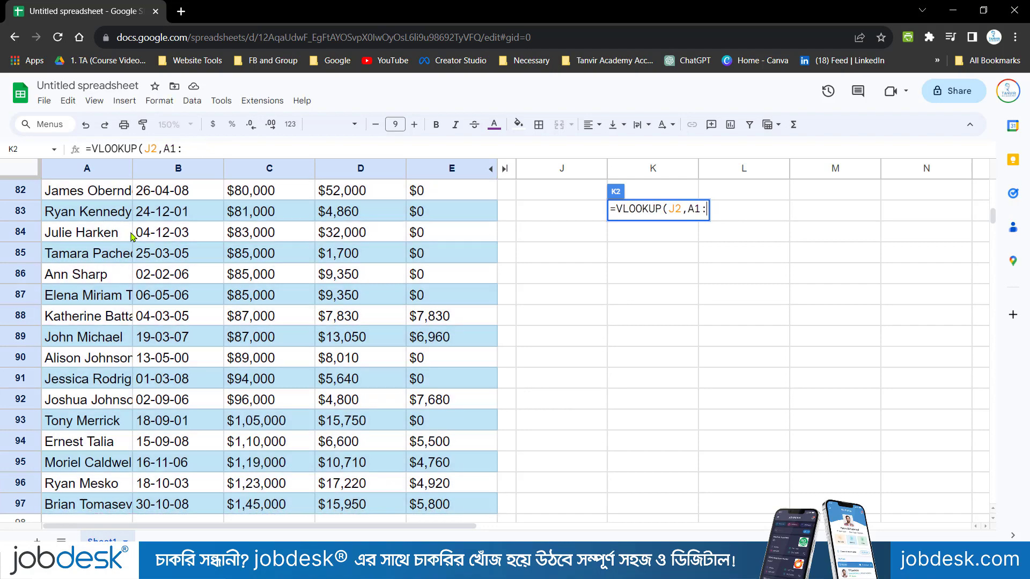
pyautogui.scroll(10, 721, 378)
pyautogui.scroll(11, 724, 375)
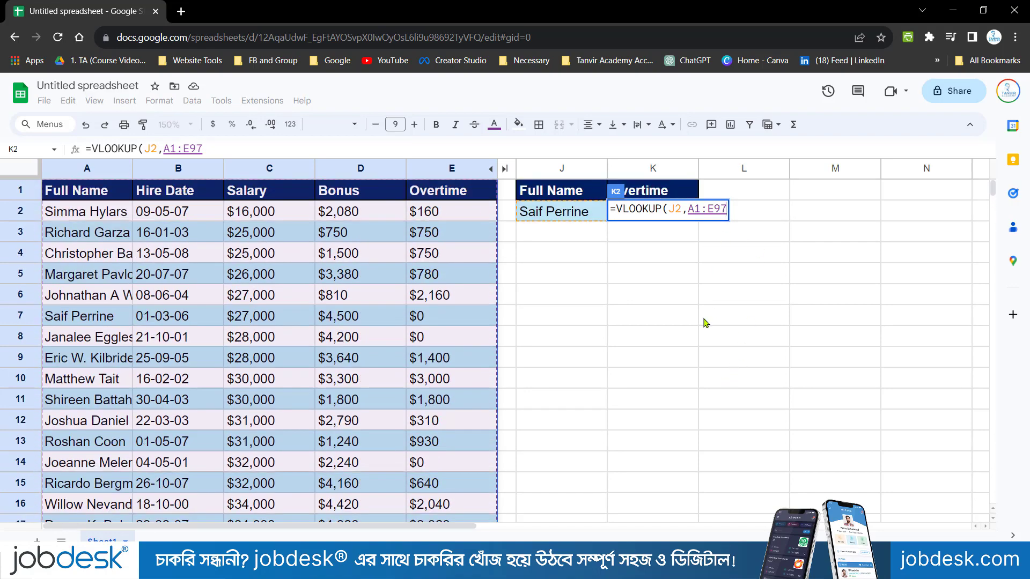
pyautogui.write(',')
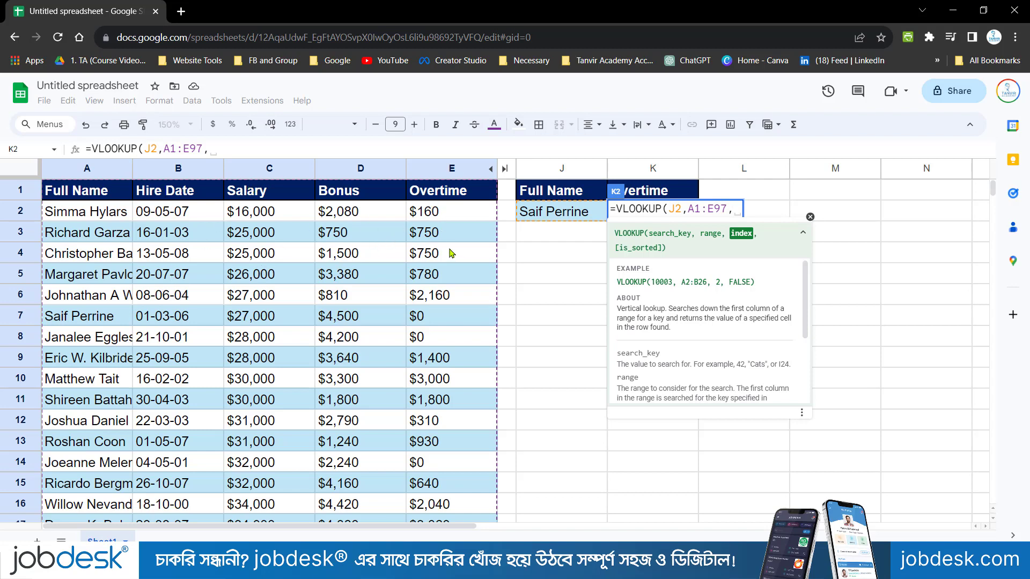
# - Complete the K2 VLOOKUP with column index 5 and is_sorted set to false, and enter the formula
pyautogui.write('5')
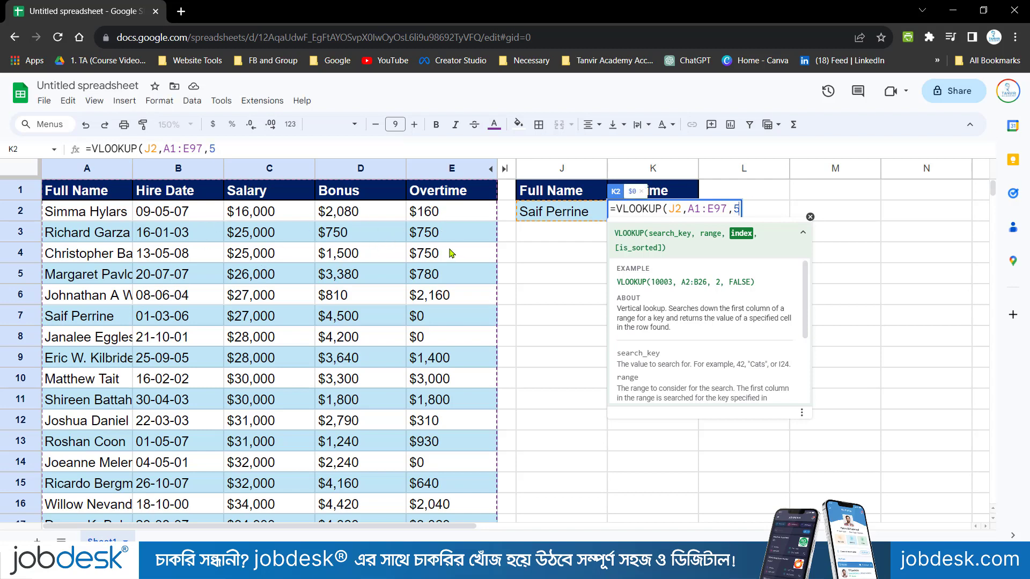
pyautogui.write(',')
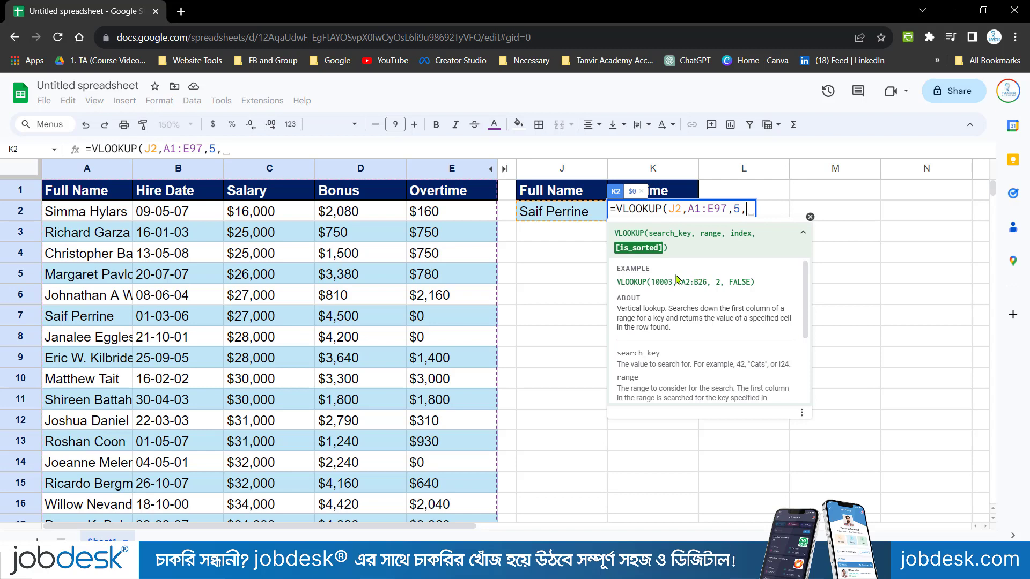
pyautogui.write('0')
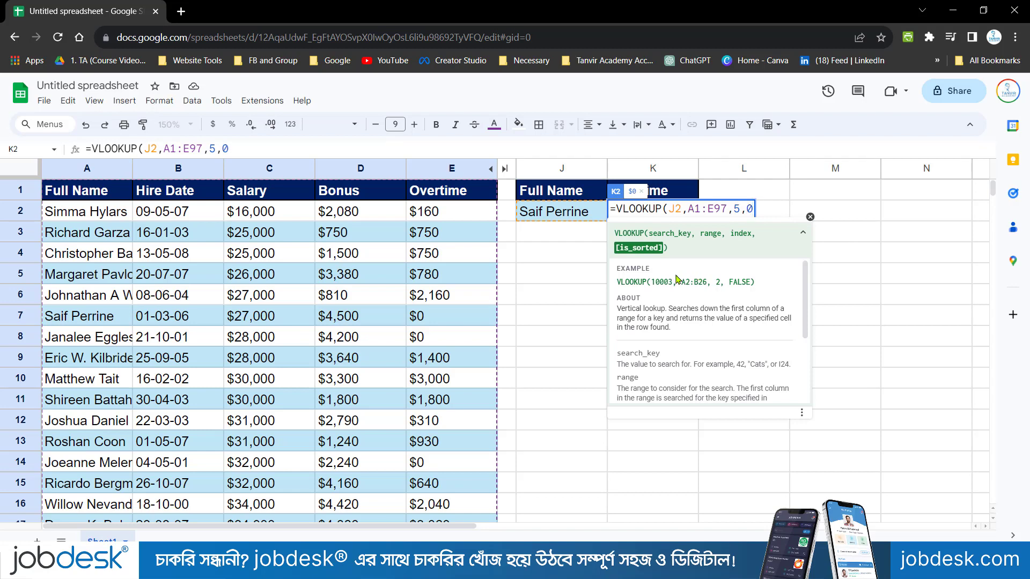
pyautogui.press('BackSpace')
pyautogui.write('fl')
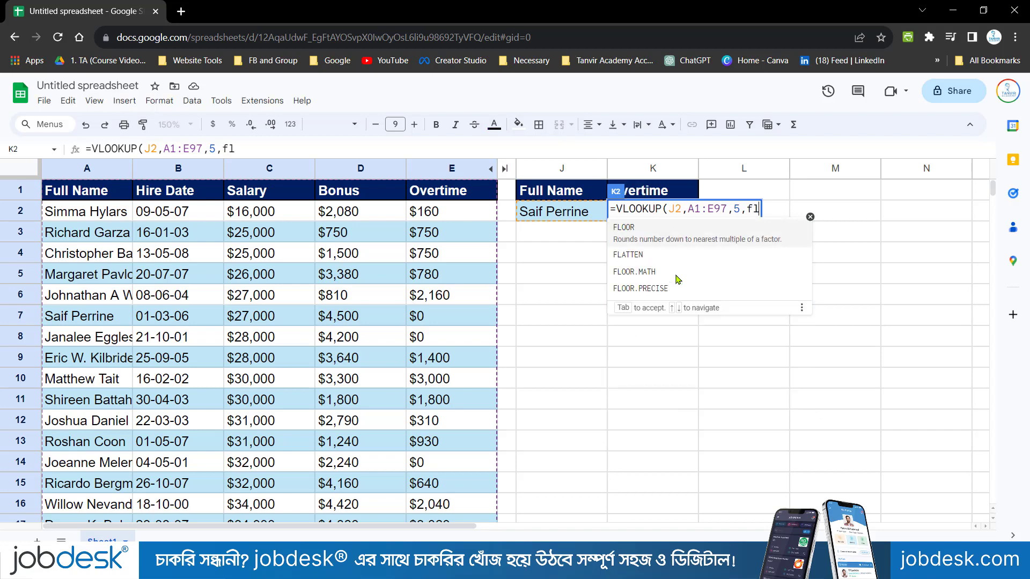
pyautogui.press('BackSpace')
pyautogui.write('als')
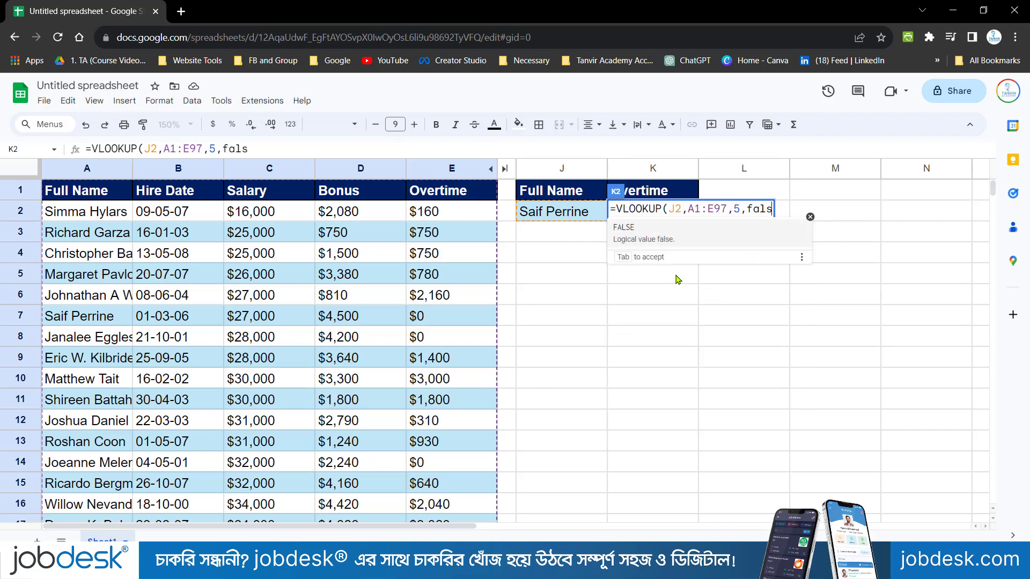
pyautogui.write('e)')
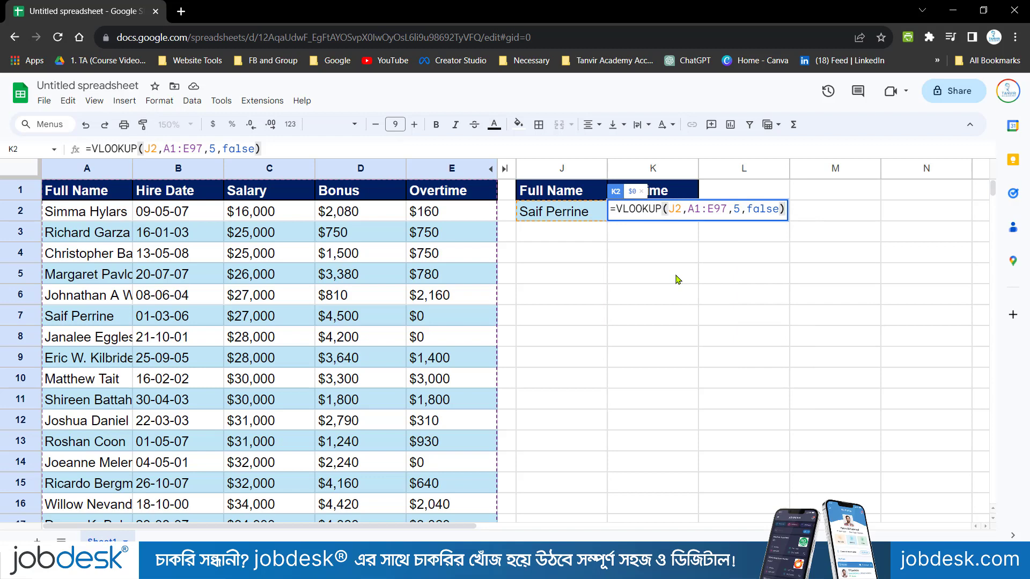
pyautogui.press('Return')
pyautogui.press('Down')
pyautogui.press('Down')
pyautogui.press('Down')
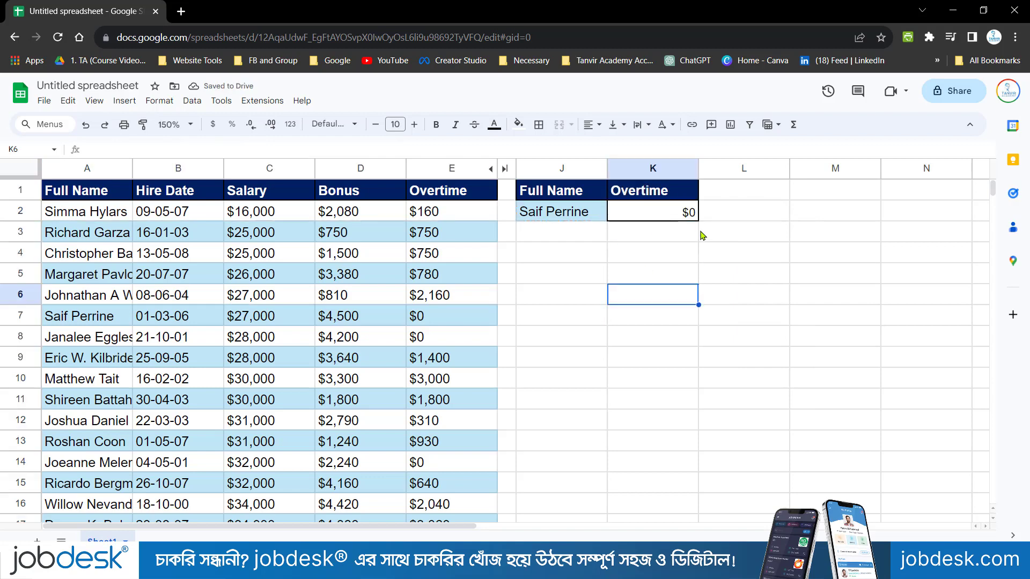
# - Test the lookup by replacing the name in J2 with the full name from A2
pyautogui.click(562, 217)
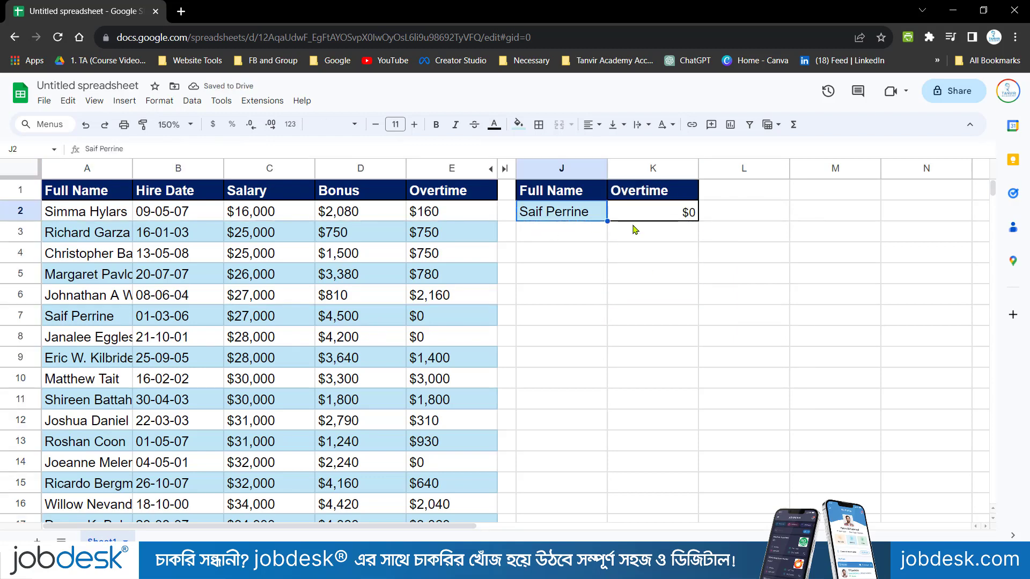
pyautogui.click(90, 212)
pyautogui.hotkey('ctrl', 'c')
pyautogui.click(554, 212)
pyautogui.hotkey('ctrl', 'v')
pyautogui.press('Right')
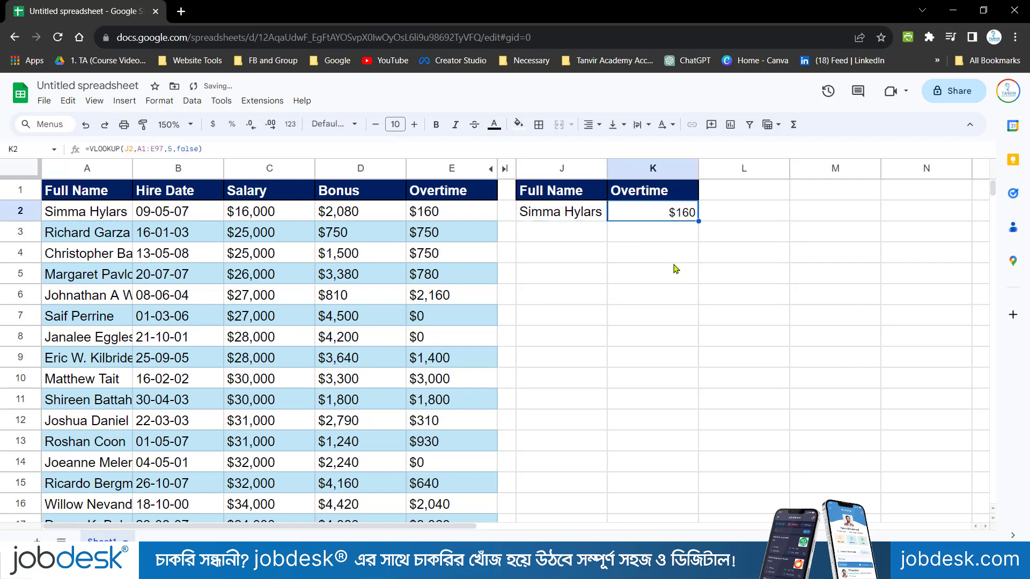
# - Copy the full name from A4 into J2 and fit column J's width to its contents
pyautogui.click(95, 256)
pyautogui.hotkey('ctrl', 'c')
pyautogui.click(590, 217)
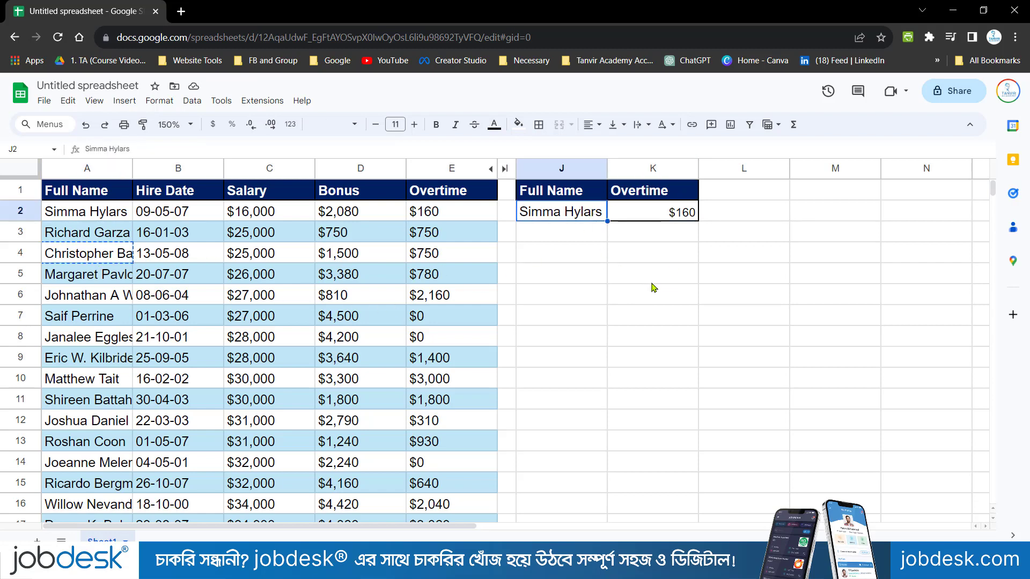
pyautogui.hotkey('ctrl', 'v')
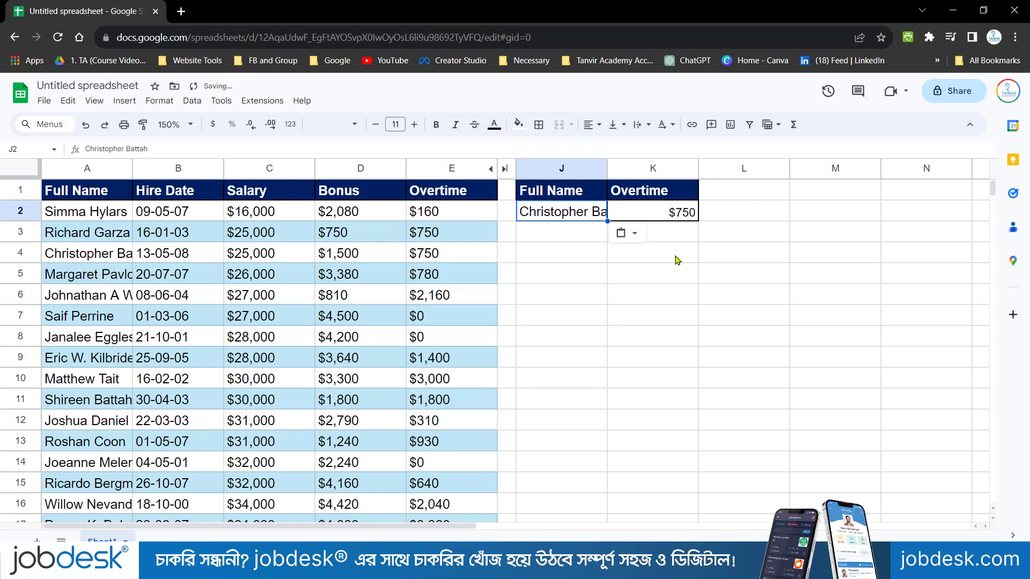
pyautogui.doubleClick(607, 168)
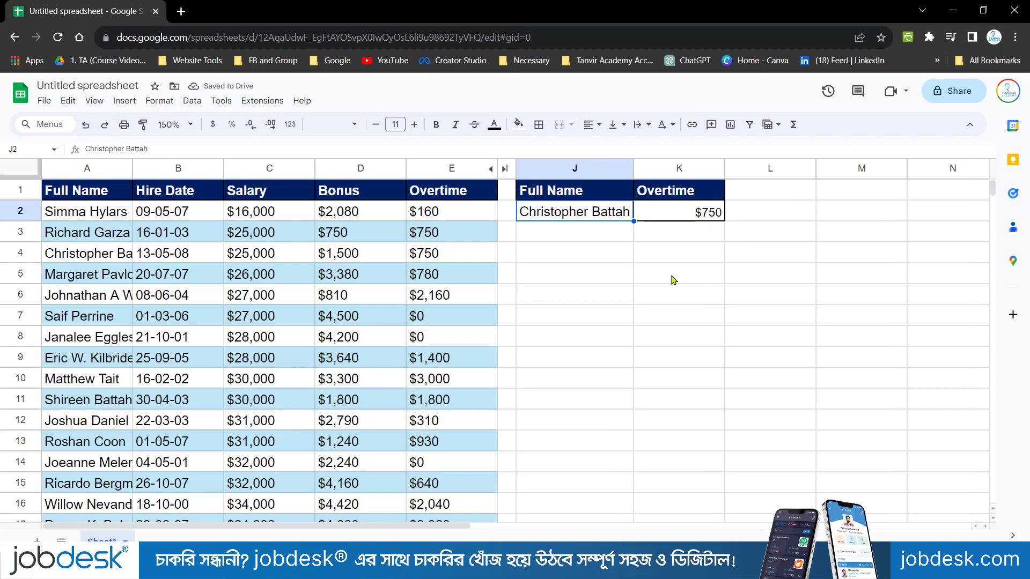
# - Begin a VLOOKUP formula in K3 and read the function's built-in help on its example and arguments
pyautogui.click(654, 236)
pyautogui.write('=VLO')
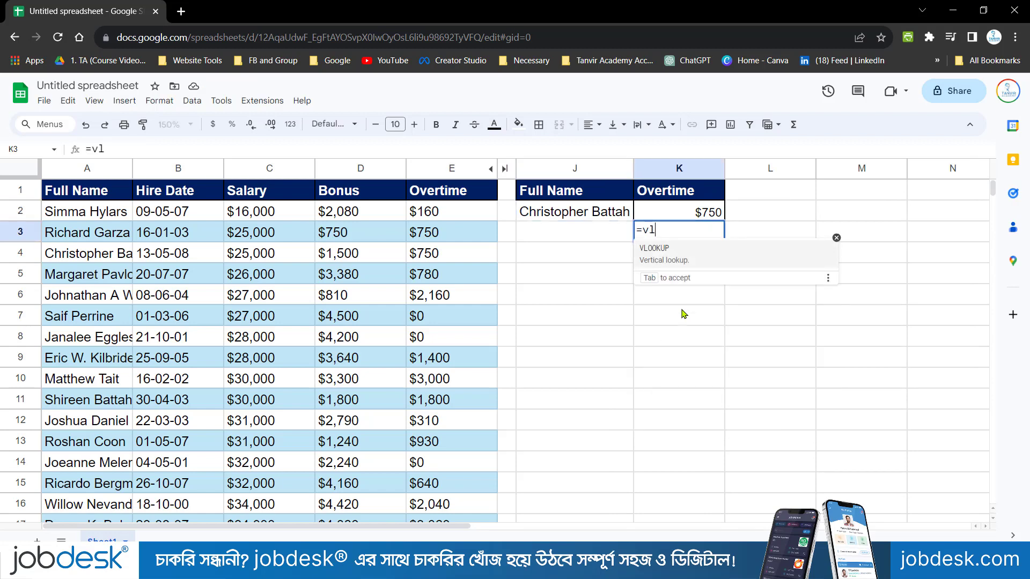
pyautogui.click(677, 251)
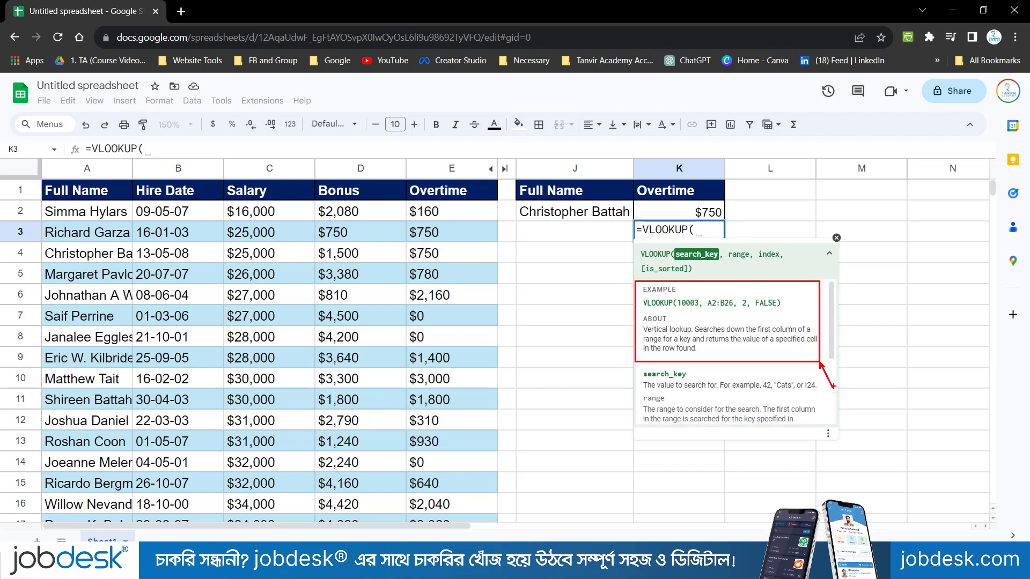
pyautogui.scroll(-4, 838, 354)
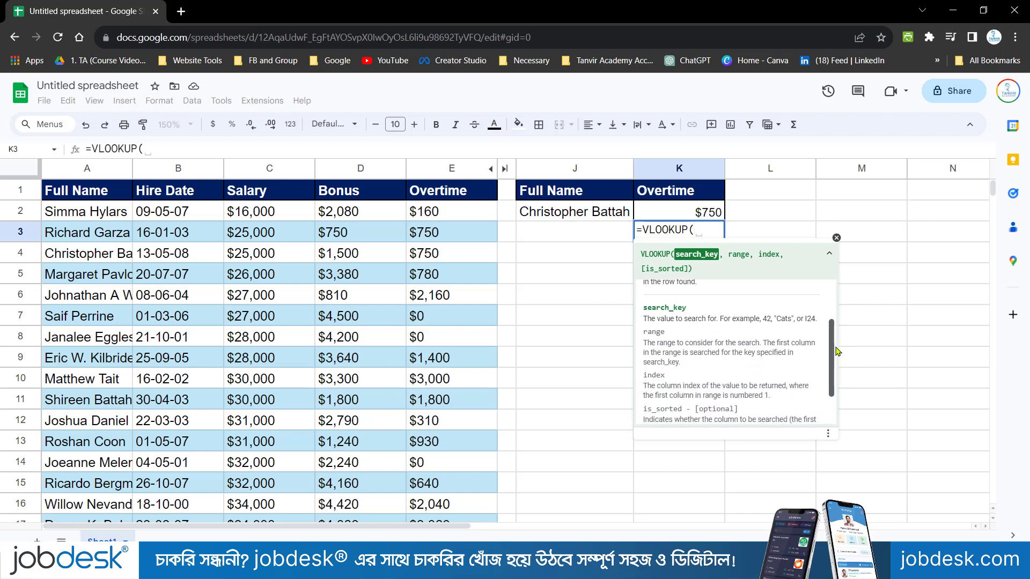
pyautogui.scroll(-2, 838, 354)
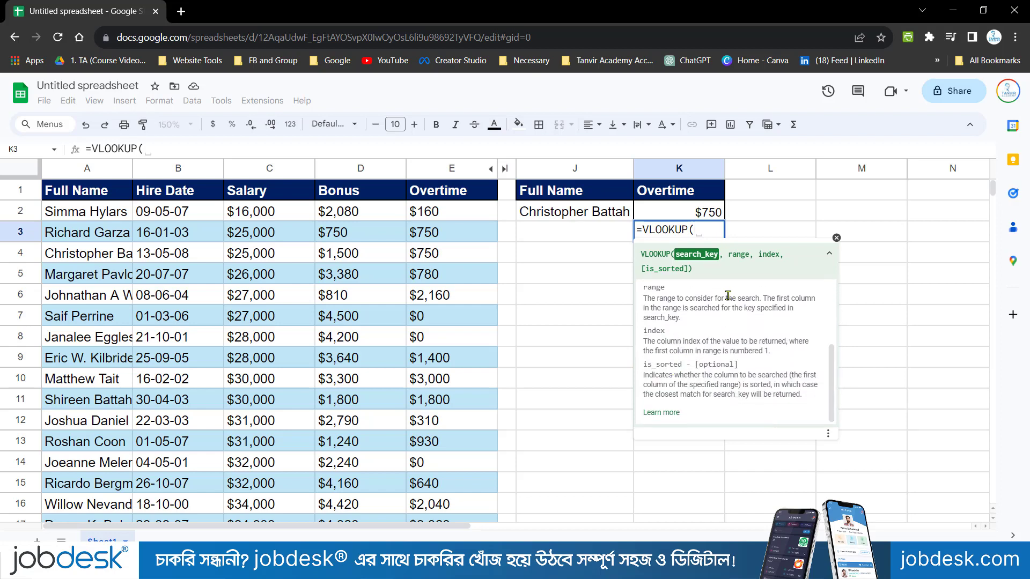
pyautogui.moveTo(832, 368); pyautogui.dragTo(830, 295)
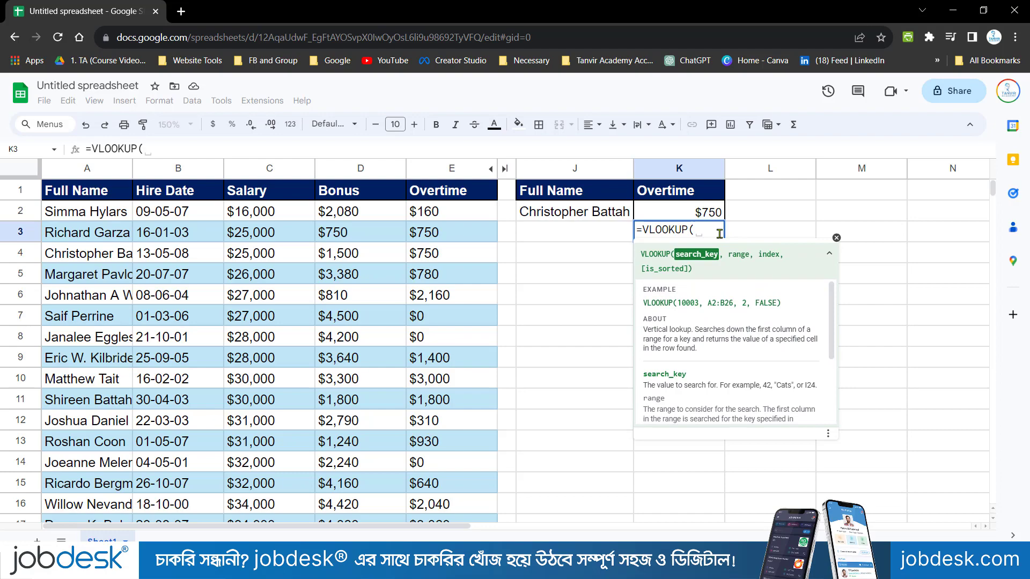